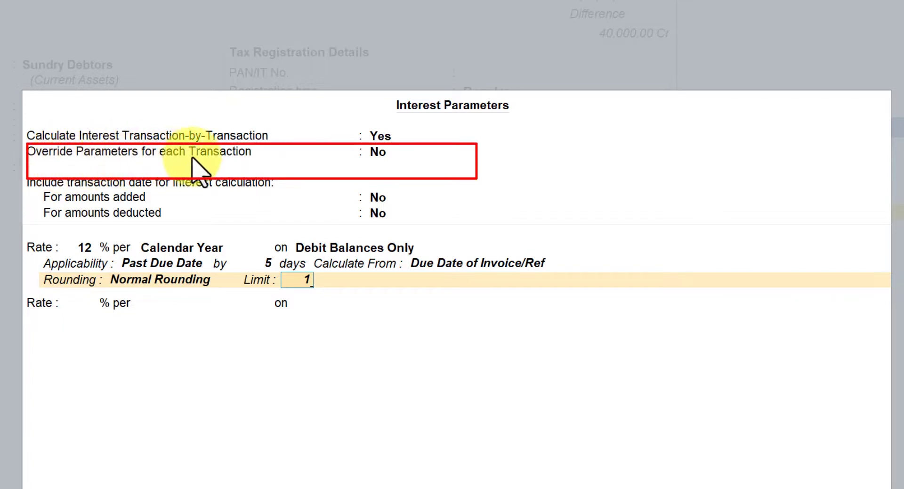
- Set Override Parameters for each Transaction and Override advanced parameters to Yes, then save the ledger
left_click(379, 155)
type("y")
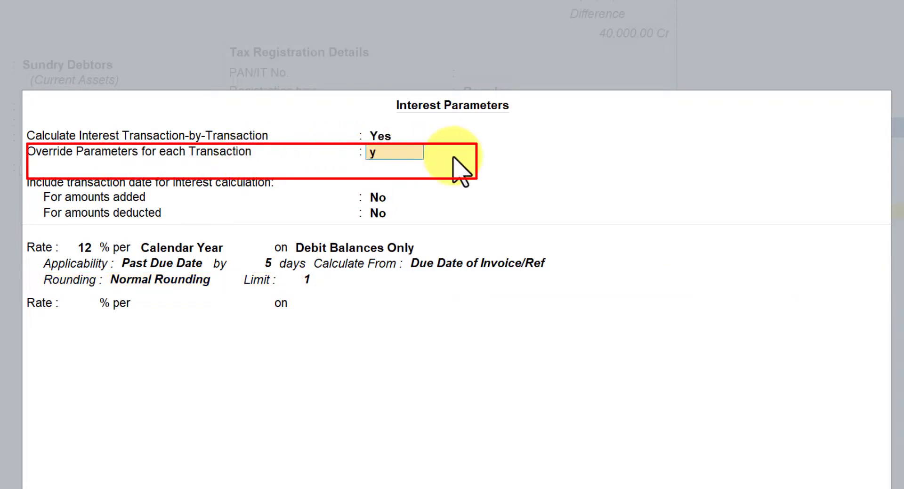
key("Return")
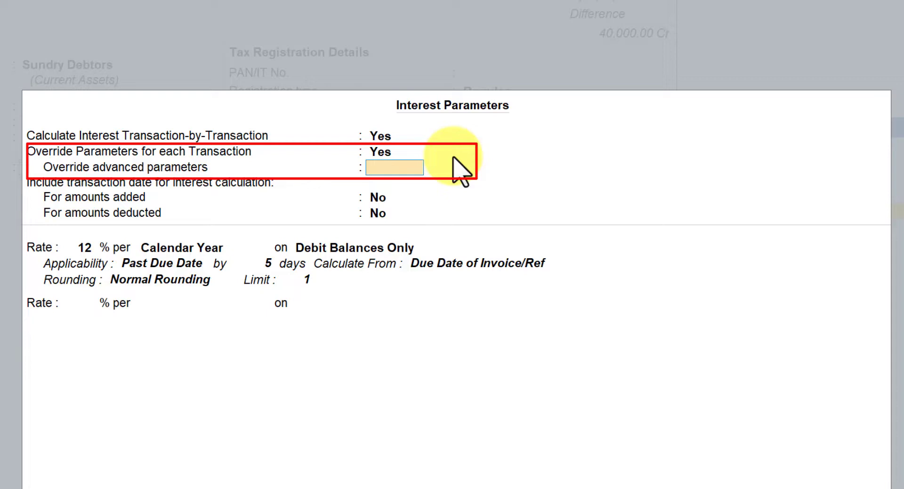
type("y")
key("Return")
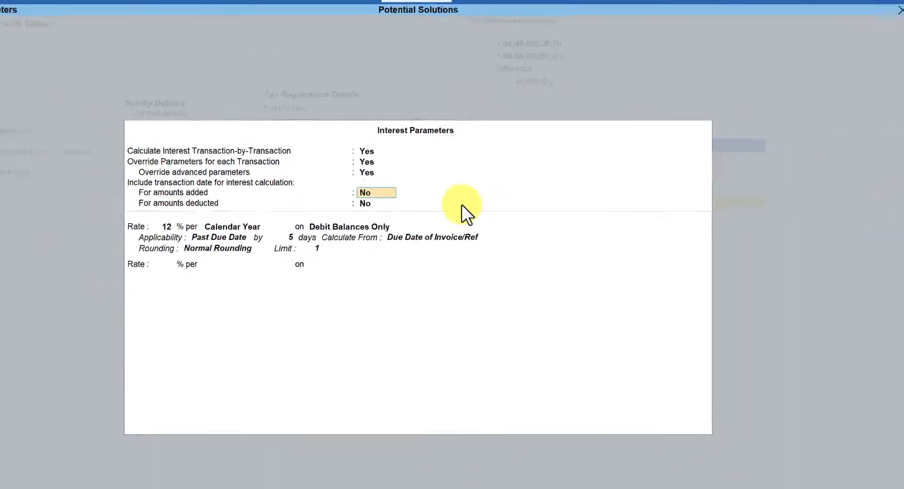
key("ctrl+a")
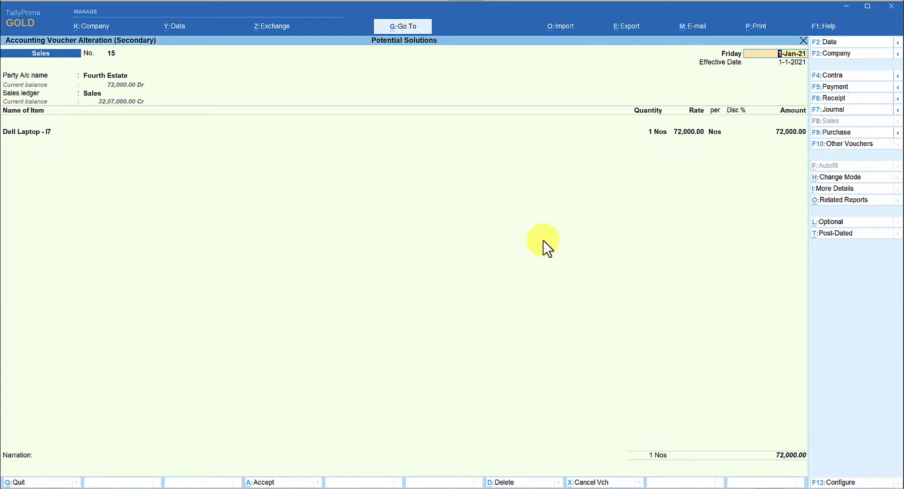
- Clear the 10 Days due date on bill 15 and continue past the amount to Interest Parameters
key("Return")
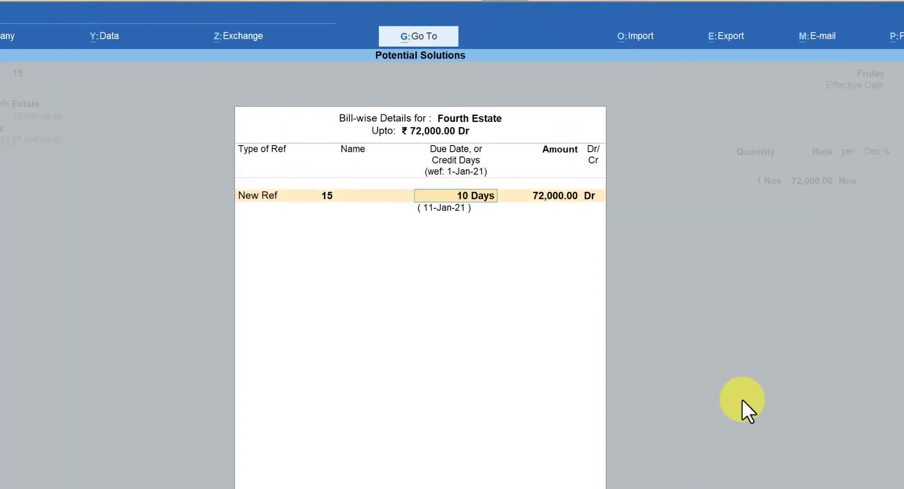
key("BackSpace")
key("Return")
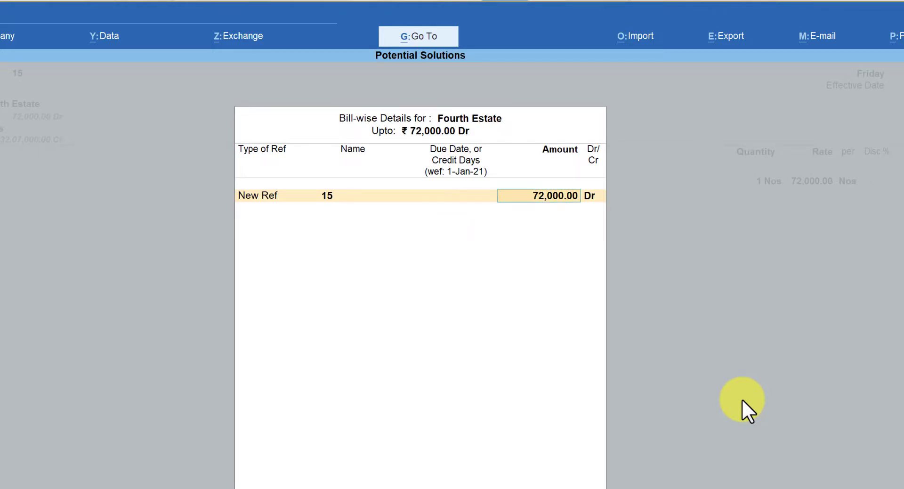
key("Return")
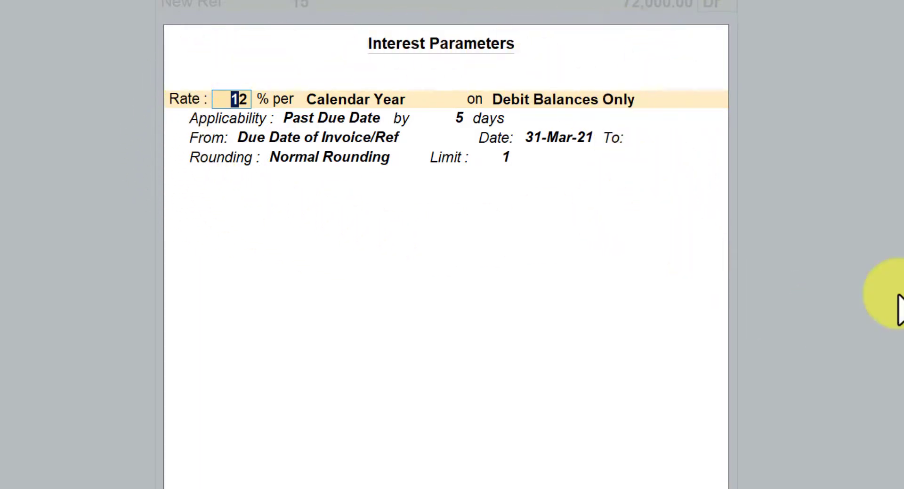
- Keep 12% per calendar year from 1-Jan-21 to 31-Jan-21, with Normal Rounding and limit 1
key("Return")
key("Return")
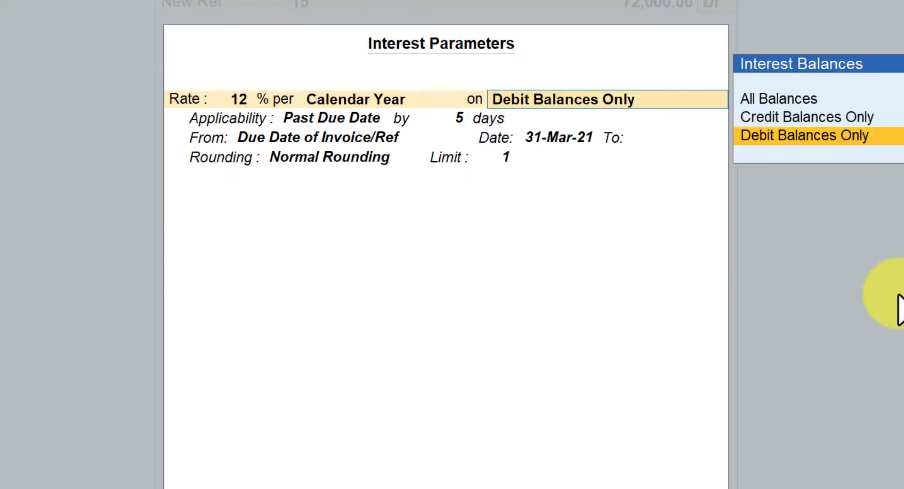
key("Return")
key("Return")
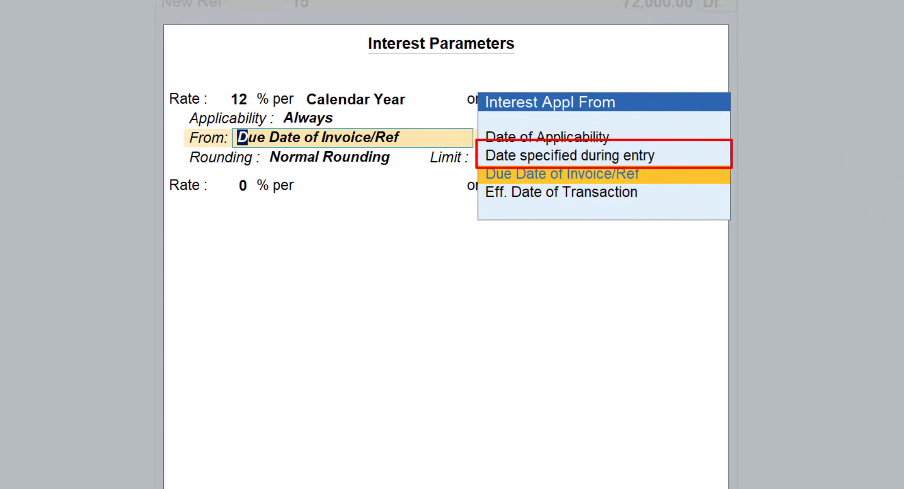
key("Up")
key("Return")
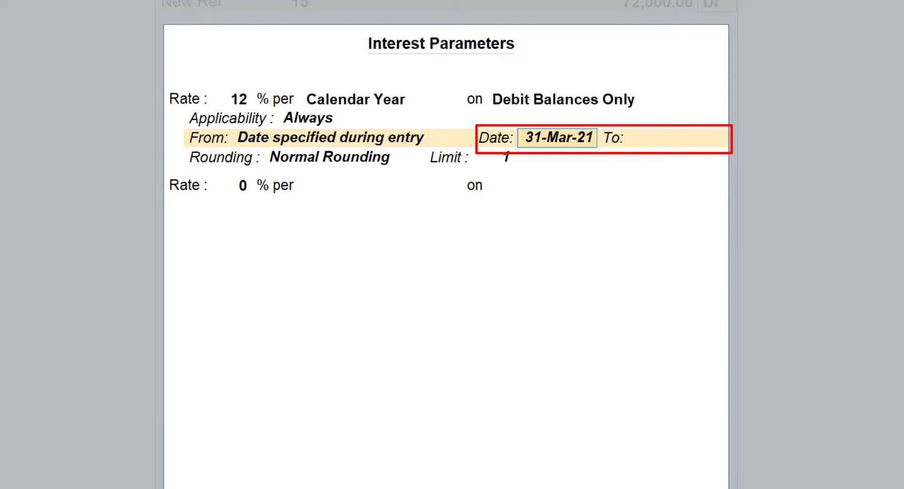
type("1-1")
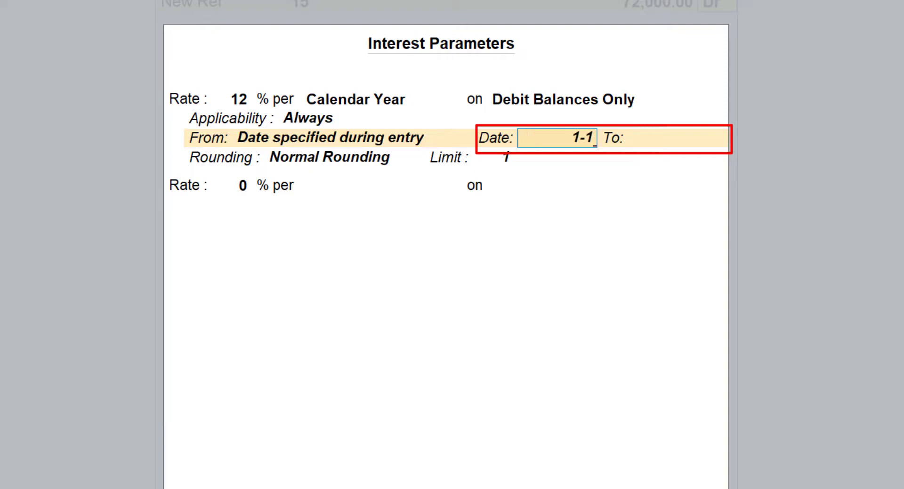
key("Return")
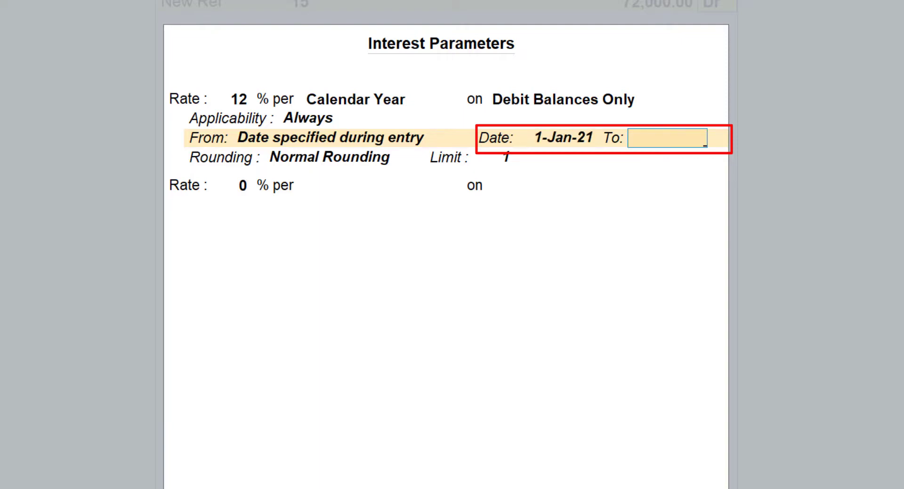
type("31-1")
key("Return")
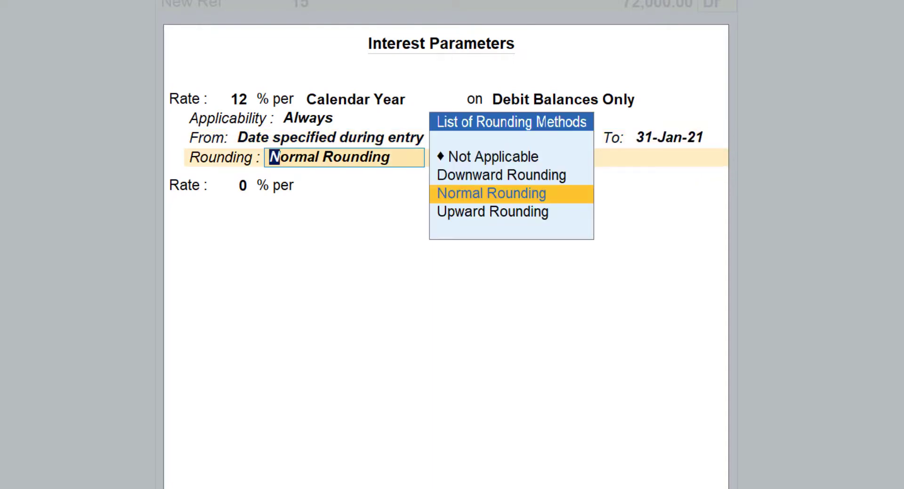
key("Return")
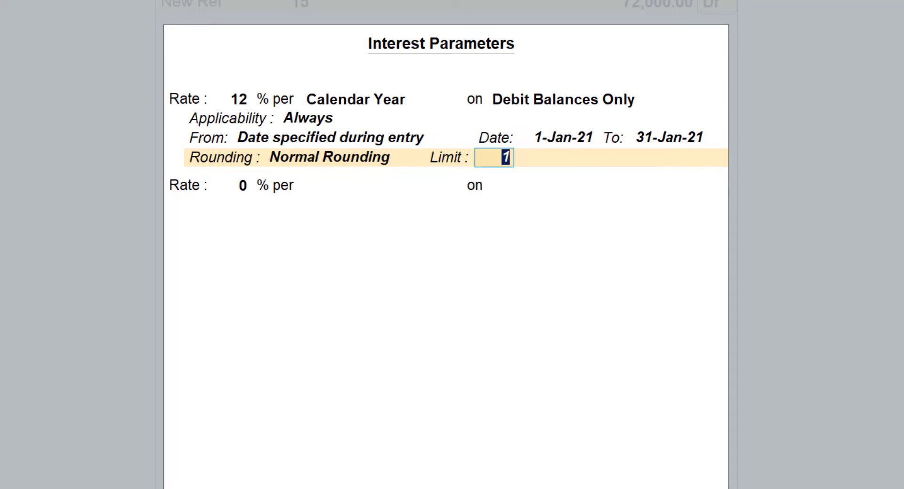
key("Return")
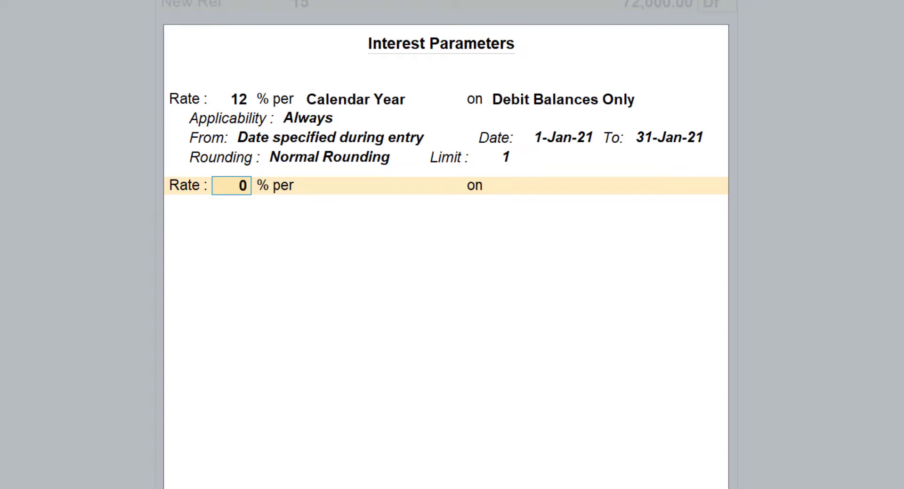
- Add a 14% per calendar year slab on debit balances only, applicable always
type("4")
key("Return")
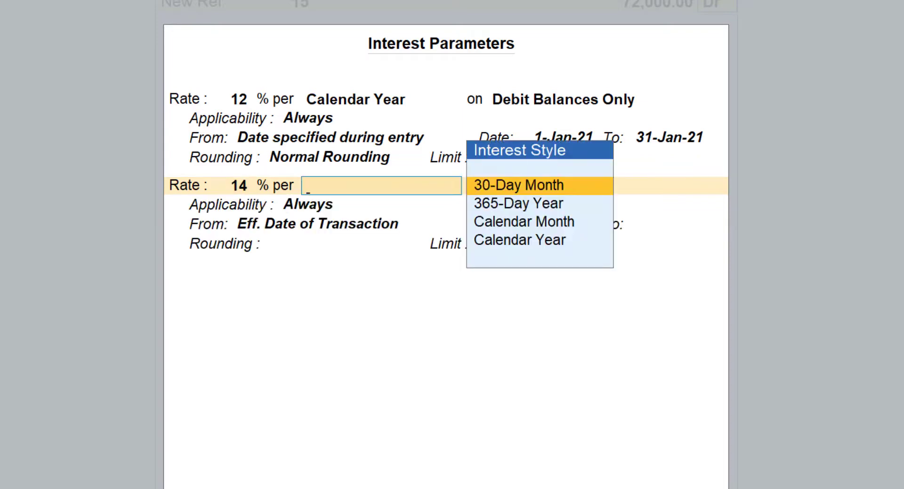
key("Down")
key("Down")
key("Down")
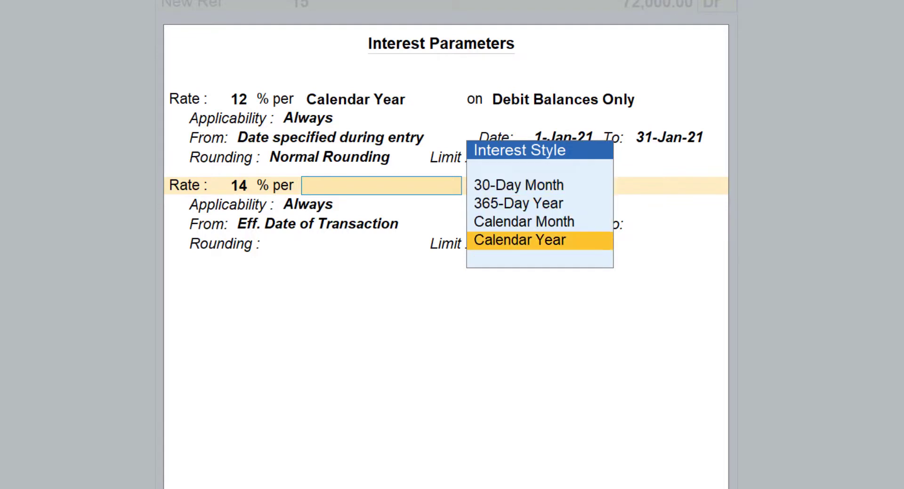
key("Return")
key("Down")
key("Down")
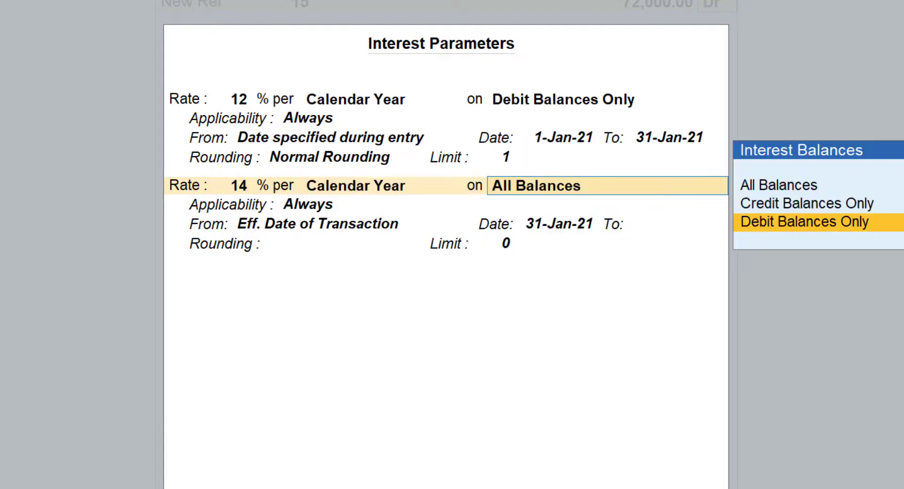
key("Return")
key("Return")
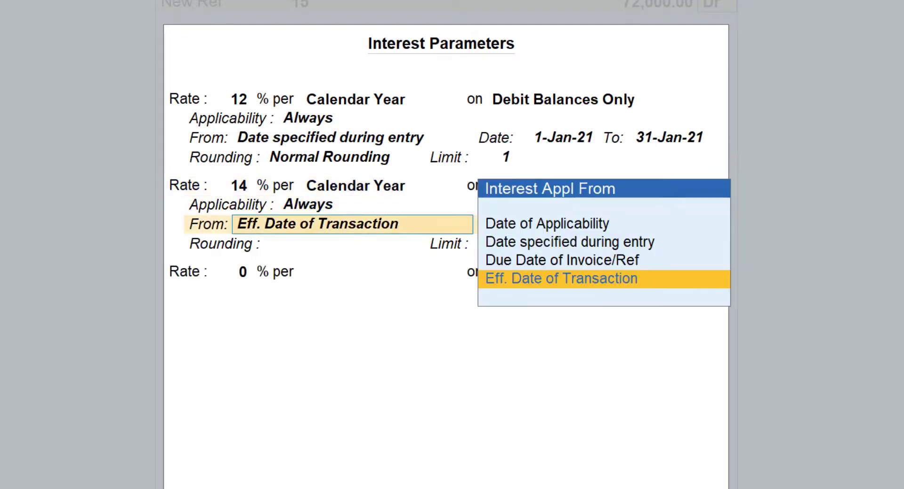
- Date the 14% slab from 31-Jan-21 to 28-Feb-21, with Normal Rounding and limit 1
key("Up")
key("Up")
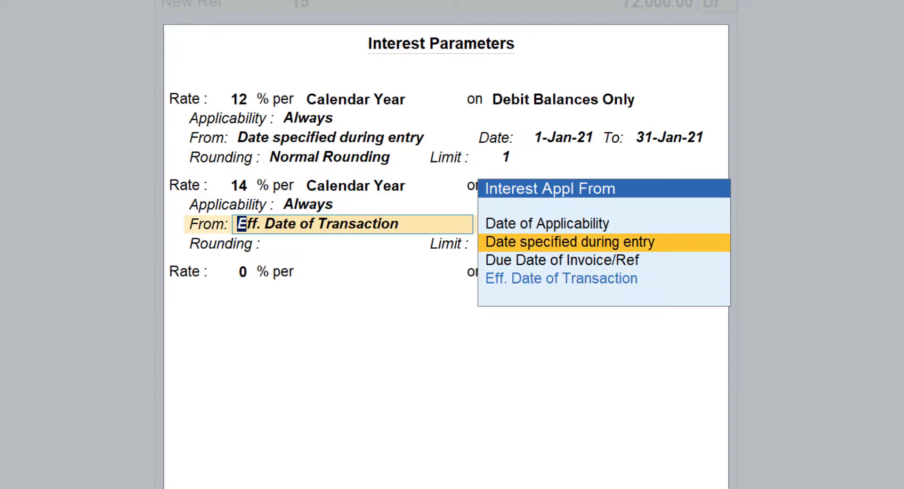
key("Return")
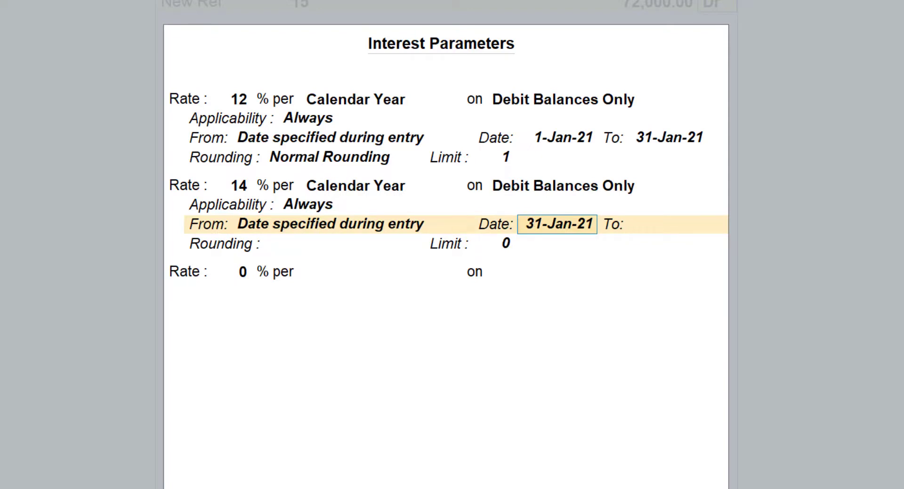
key("Return")
type("28-2")
key("Return")
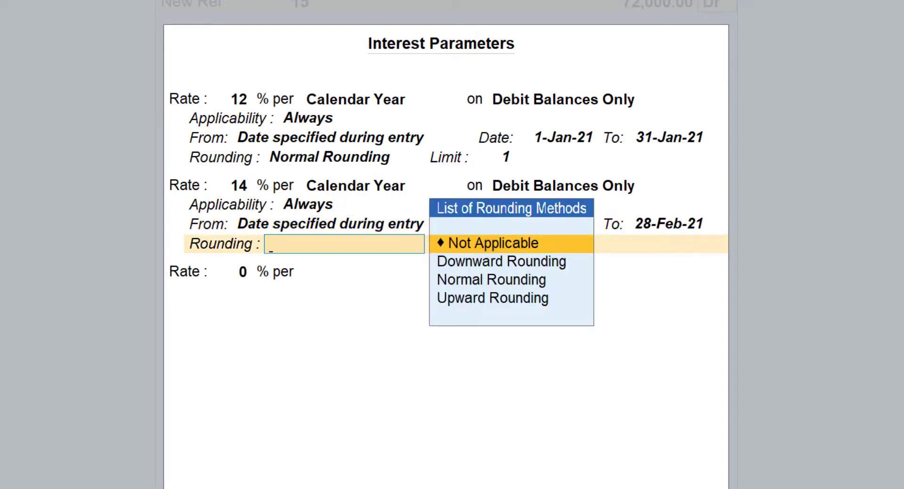
key("Down")
key("Down")
key("Return")
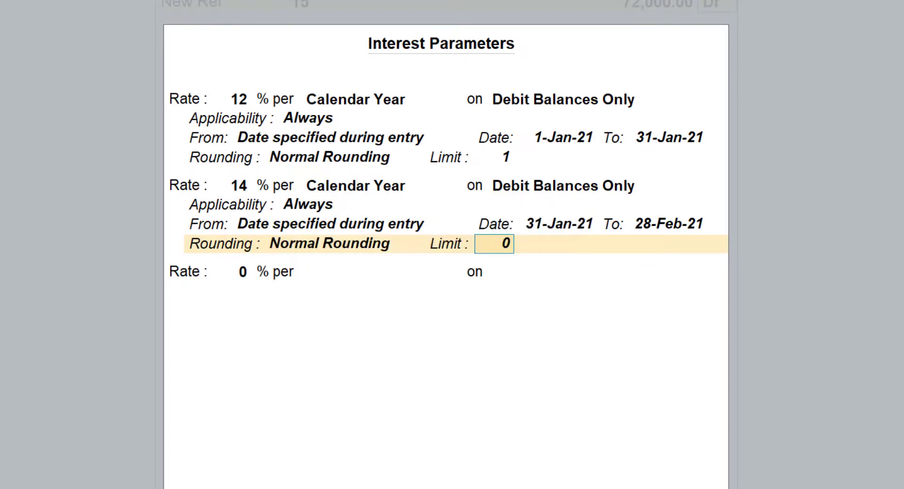
type("1")
key("Return")
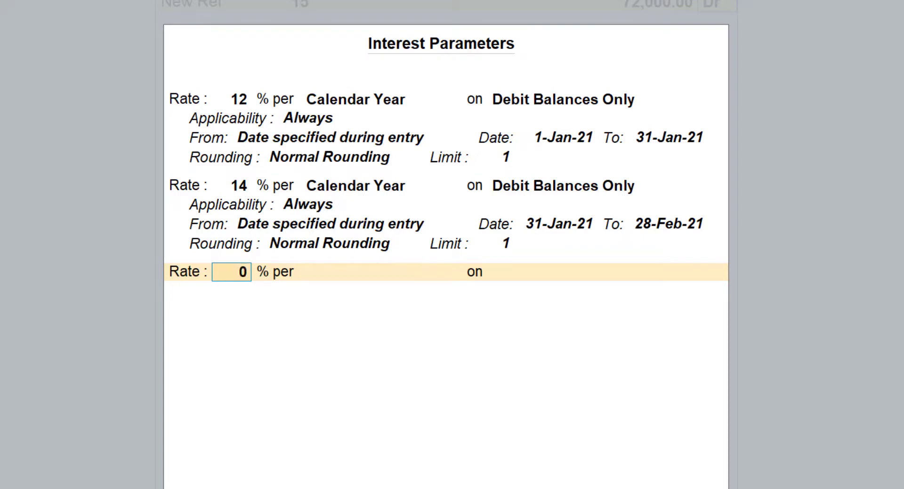
- Add a 16% per calendar year slab charged on debit balances only
type("6")
key("Return")
key("Down")
key("Down")
key("Down")
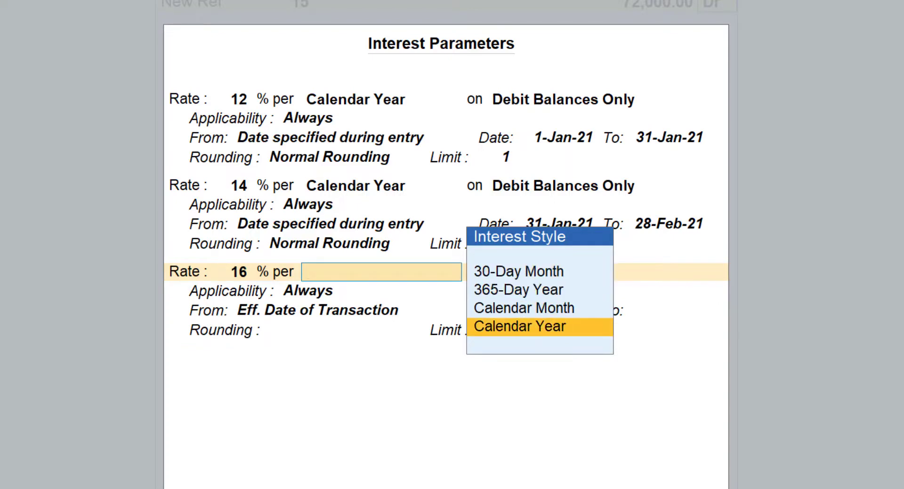
key("Return")
key("Down")
key("Down")
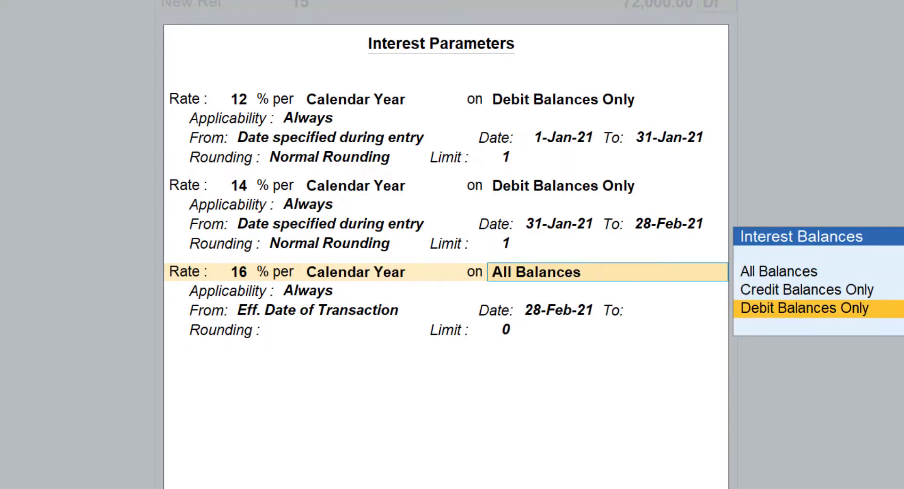
key("Return")
key("Return")
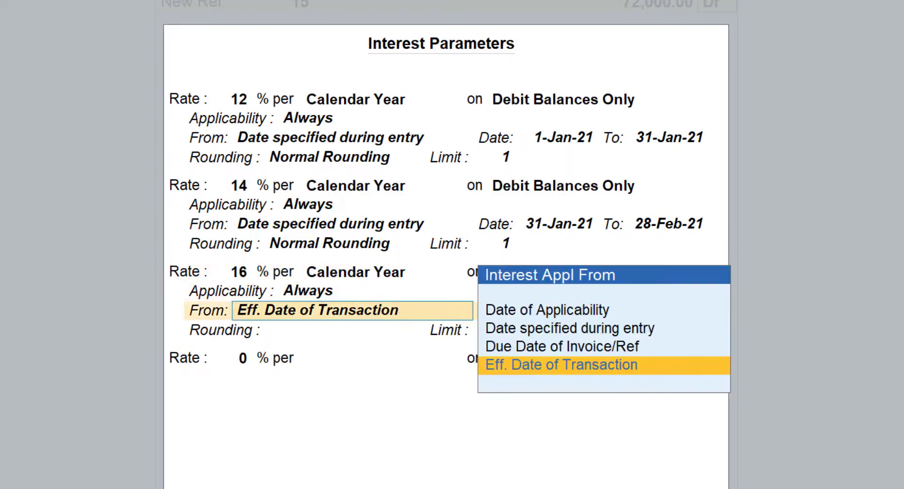
- Start the 16% slab from 28-Feb-21 with no end date, Normal Rounding and limit 1
key("Up")
key("Up")
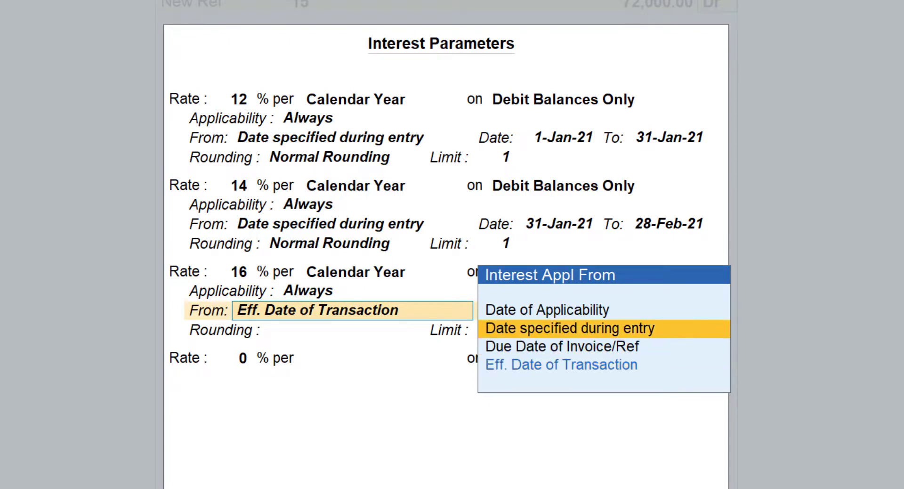
key("Return")
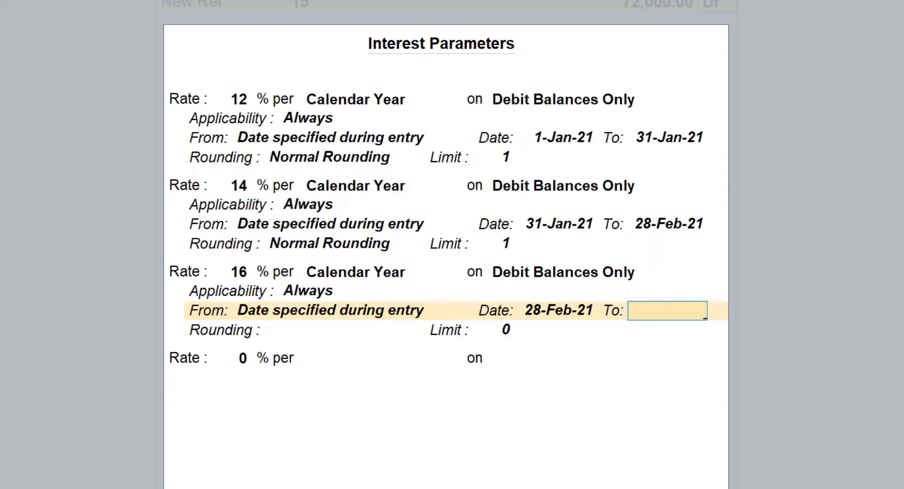
key("Return")
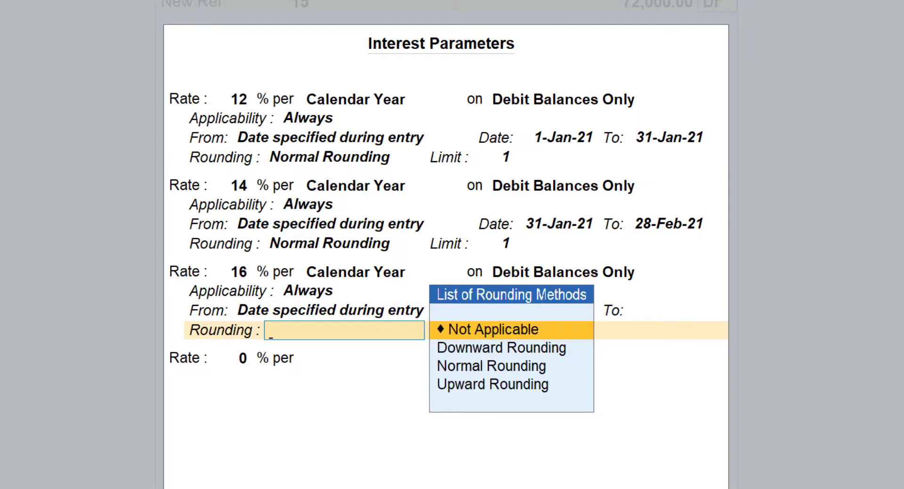
key("Down")
key("Down")
key("Return")
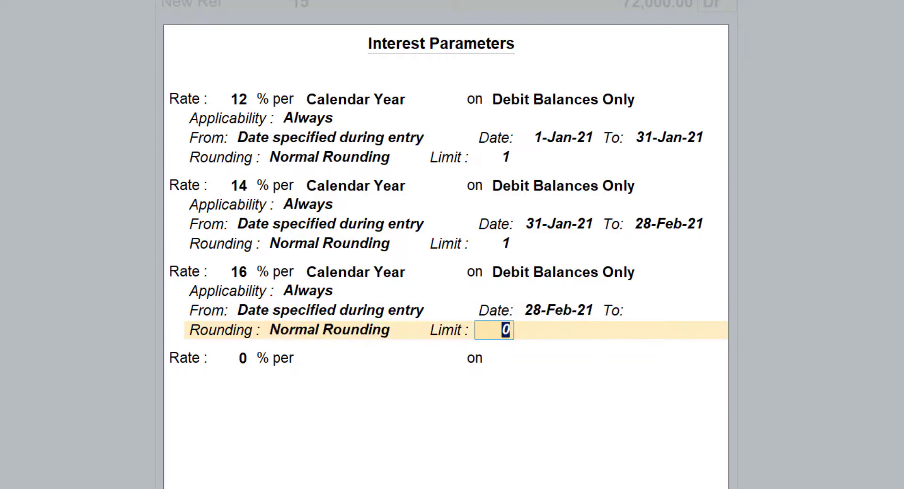
type("1")
key("Return")
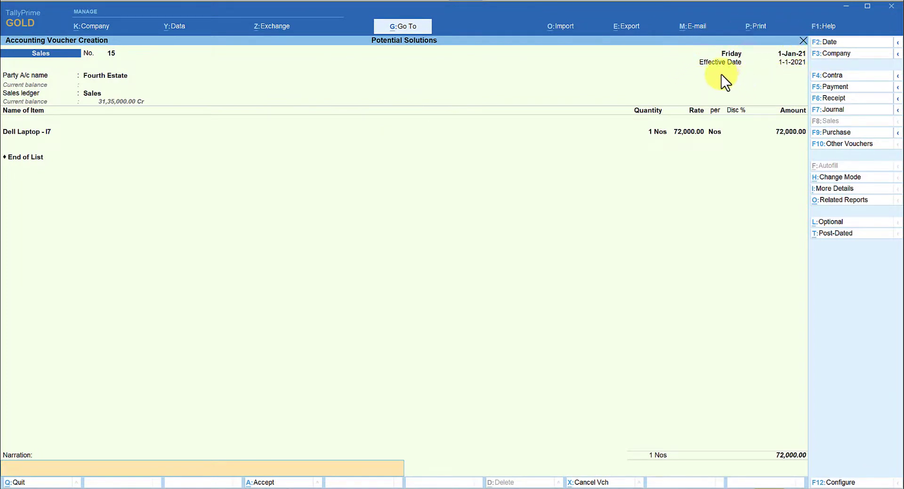
- Save invoice 15 and view Fourth Estate's interest calculation showing 2,461.00 Dr
key("Return")
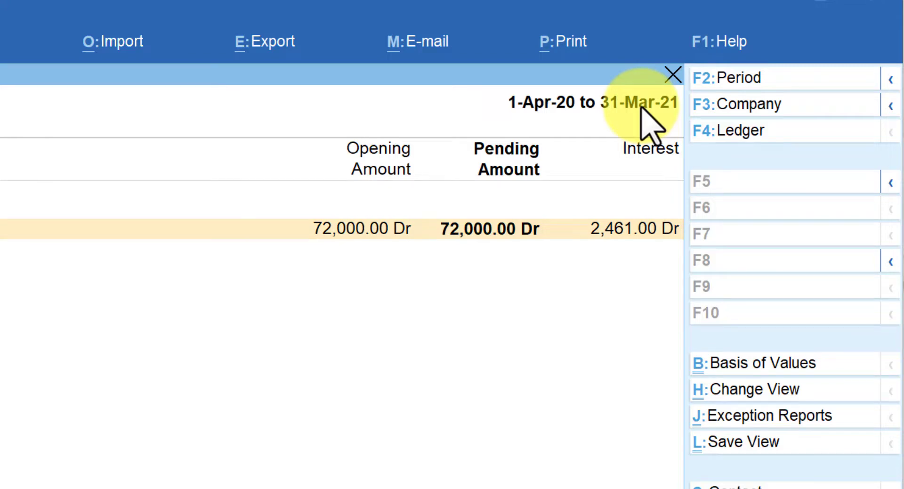
left_click(137, 229)
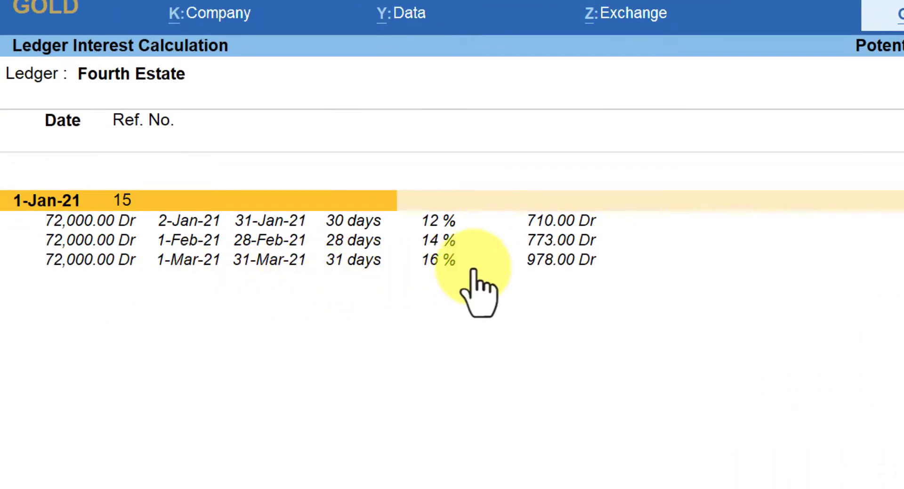